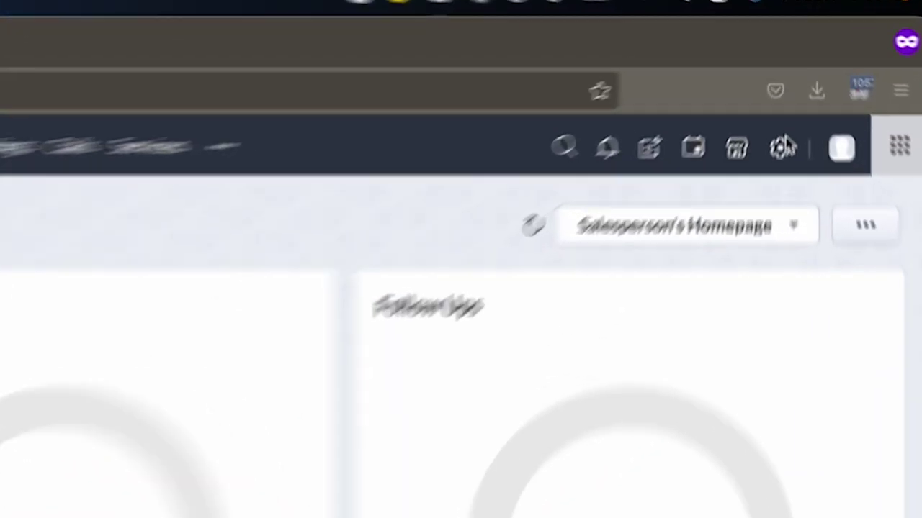
Step: Open the Email settings under Channels on the CRM Setup page
click(780, 157)
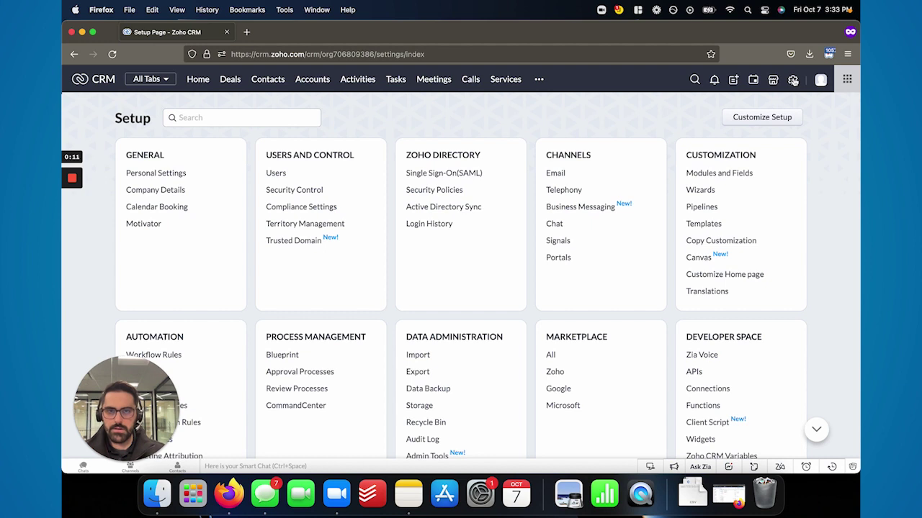
click(557, 173)
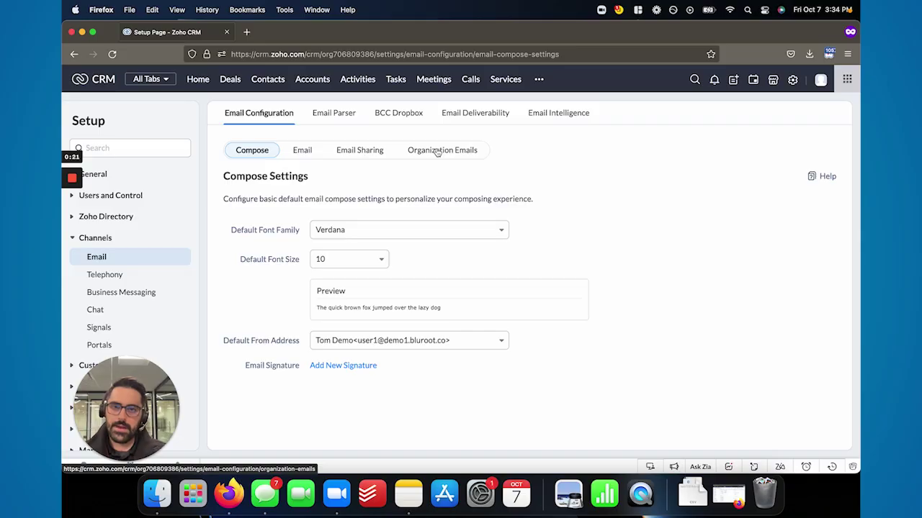
Step: Switch Email Configuration to the Organization Emails section
click(437, 151)
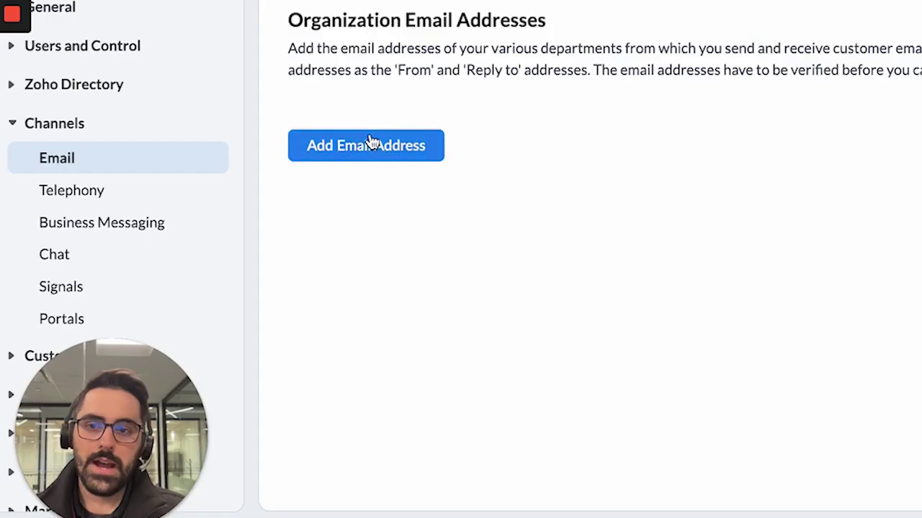
Step: Create the 'Client Care' organization email address with Administrator usage
click(371, 142)
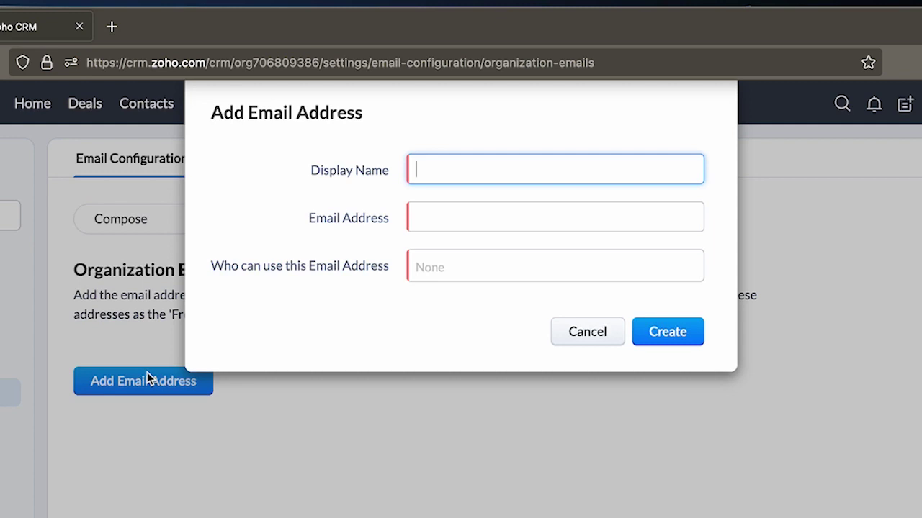
text(ent Car)
click(555, 217)
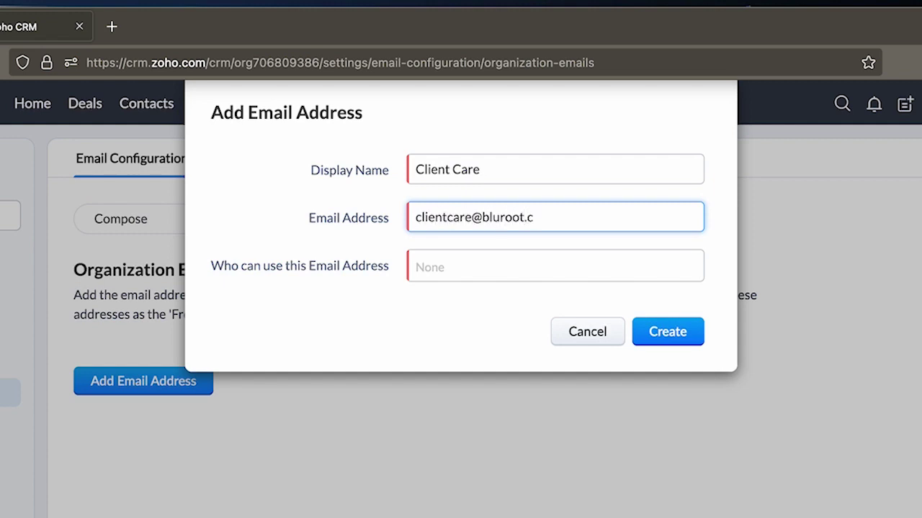
click(555, 267)
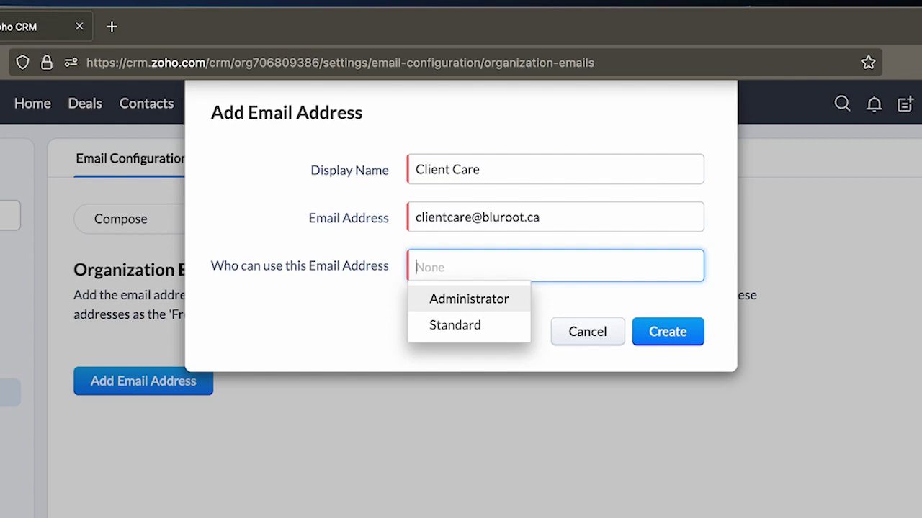
click(479, 300)
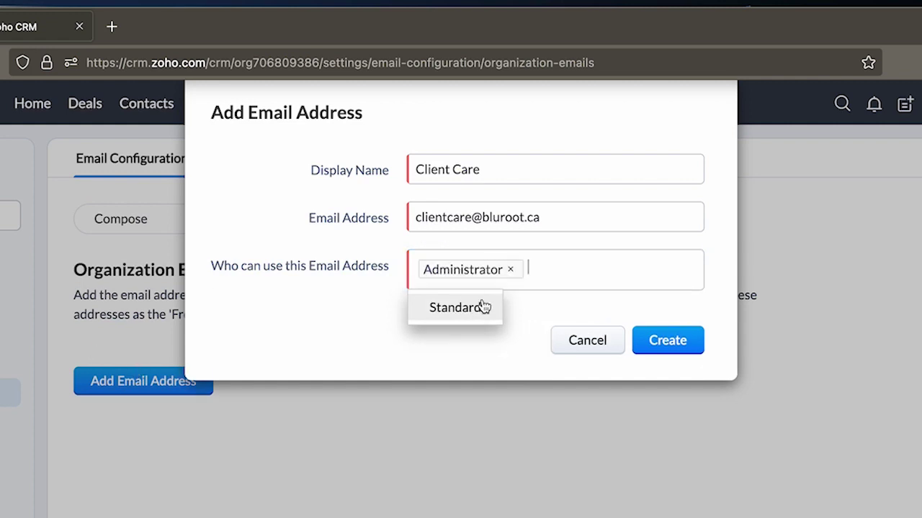
click(655, 335)
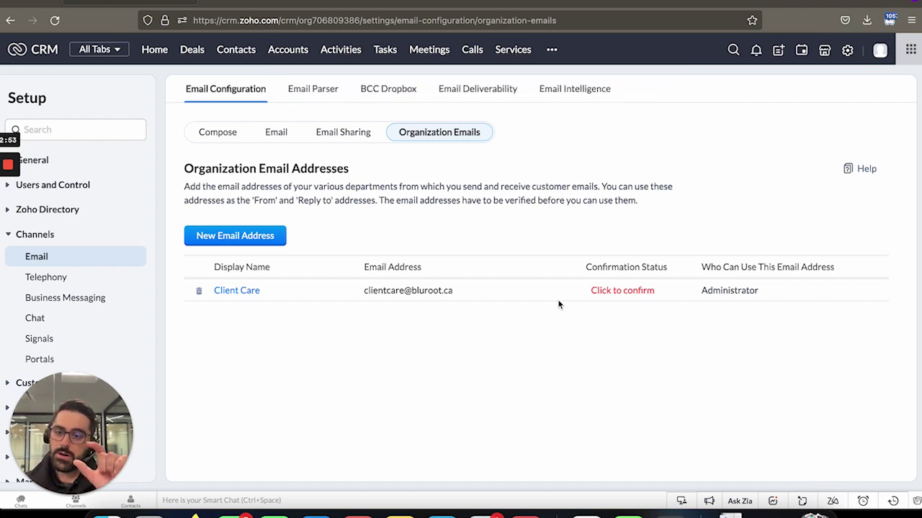
Step: Open the confirmation code prompt for the unconfirmed Client Care address
click(611, 292)
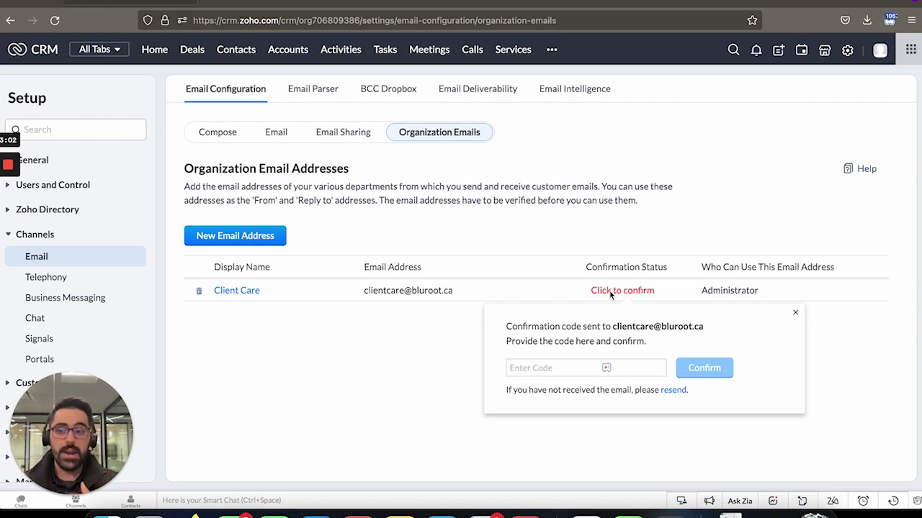
Step: Start an email to a contact, check the From sender, then discard the draft
click(234, 51)
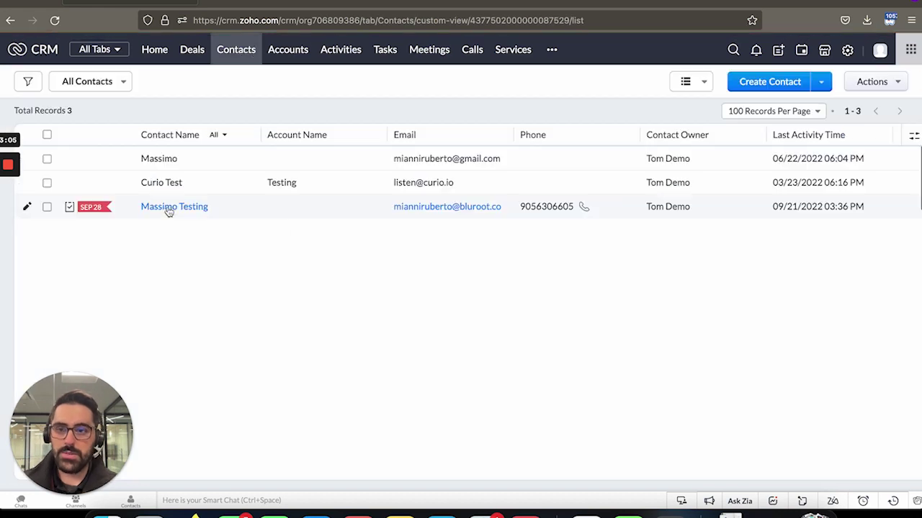
click(165, 208)
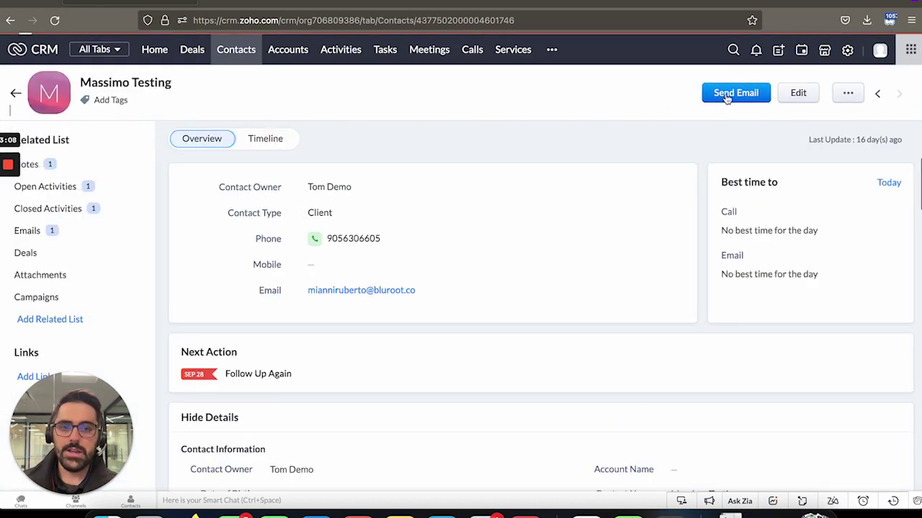
click(731, 93)
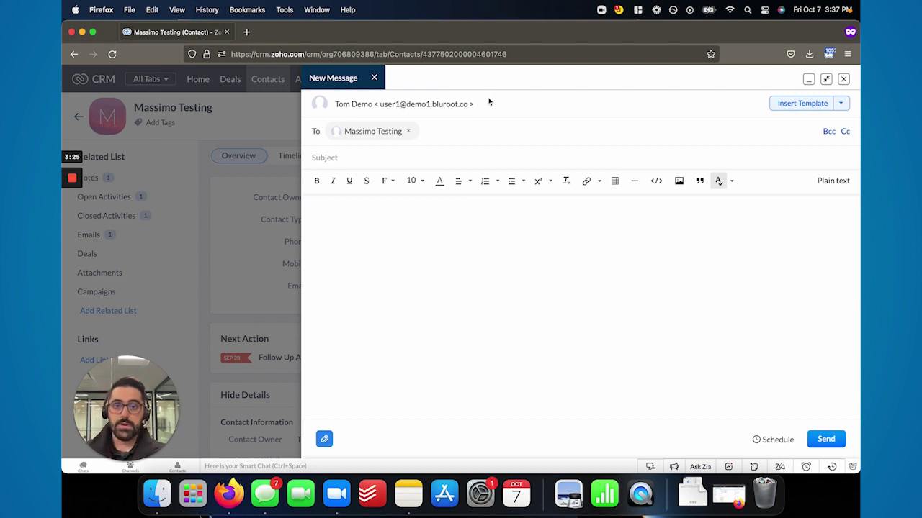
click(843, 78)
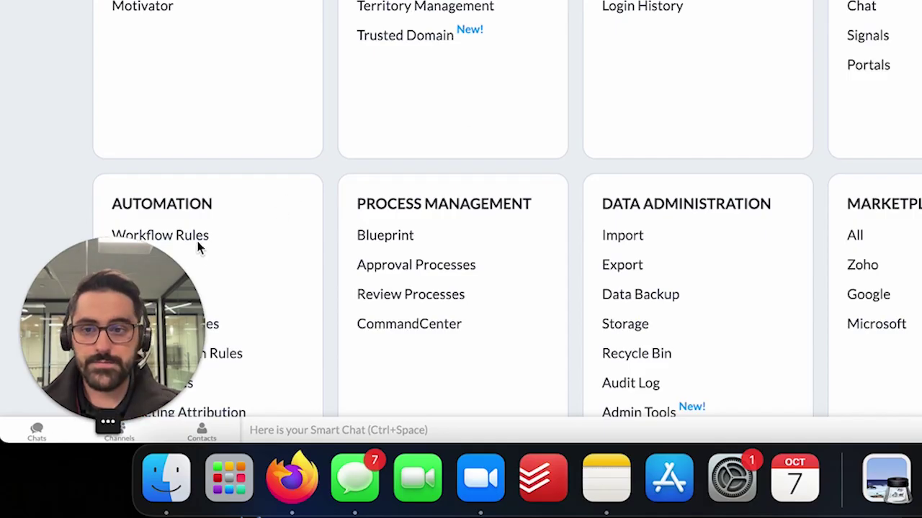
Step: Create a new Contacts workflow rule named 'test'
click(199, 240)
click(758, 205)
click(432, 119)
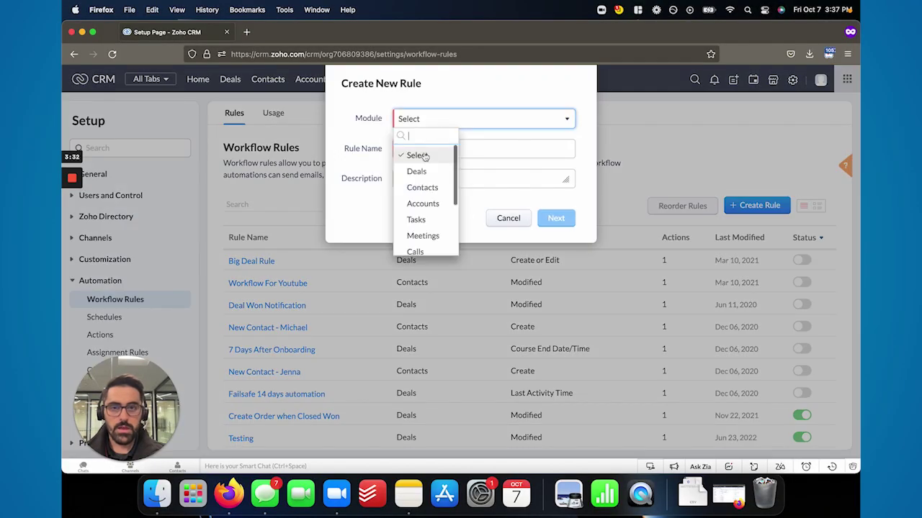
click(421, 187)
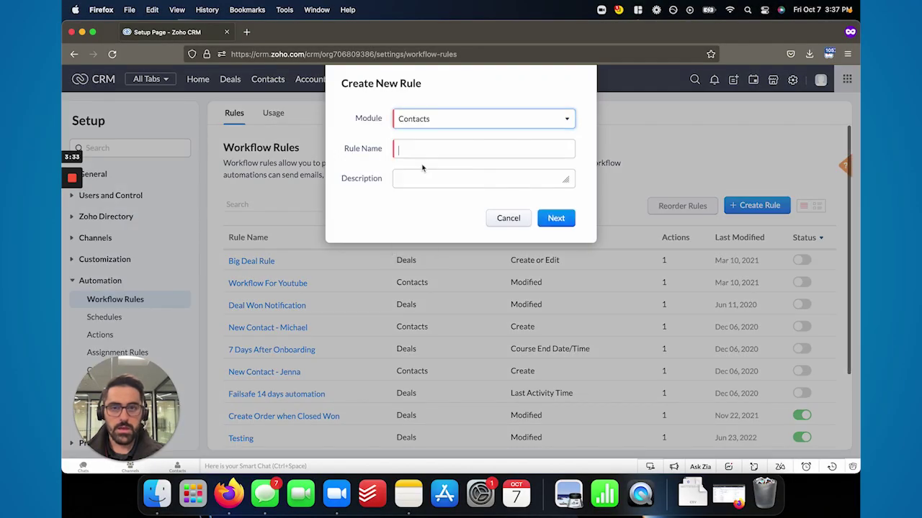
text(test)
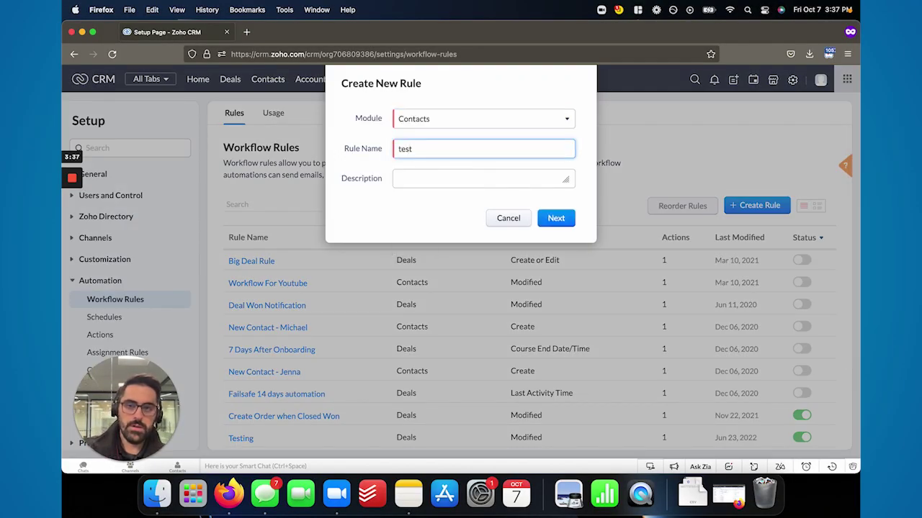
click(560, 218)
Step: Trigger the rule on contact creation for All Contacts, proceeding to Instant Actions
click(241, 233)
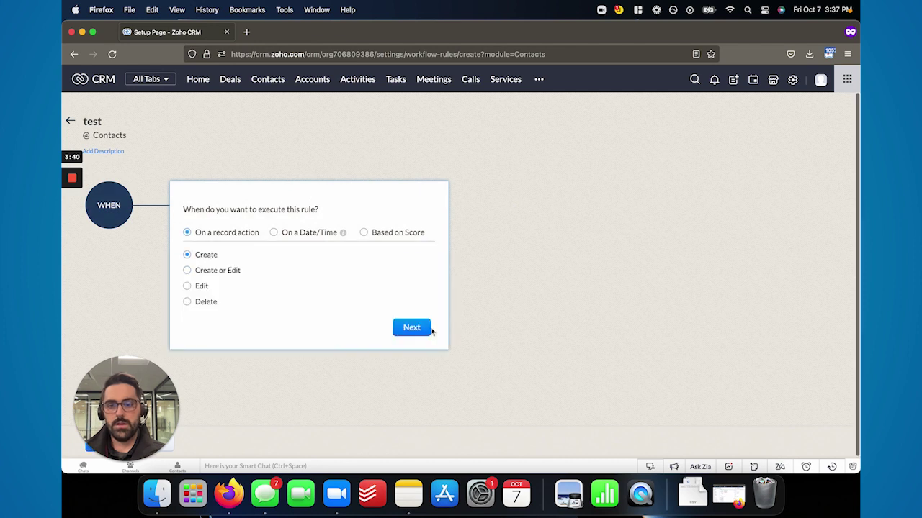
click(428, 329)
click(329, 295)
click(582, 316)
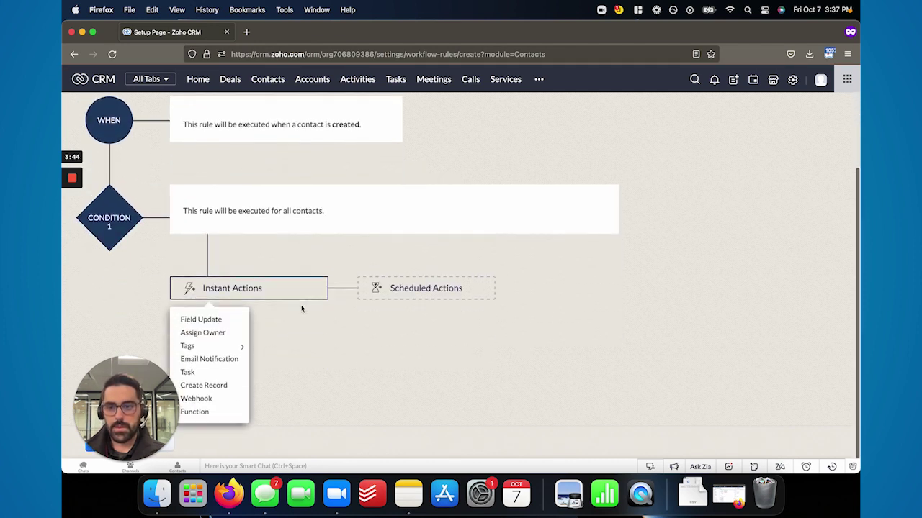
Step: Add a new email notification sent to the contact's Email field
click(214, 365)
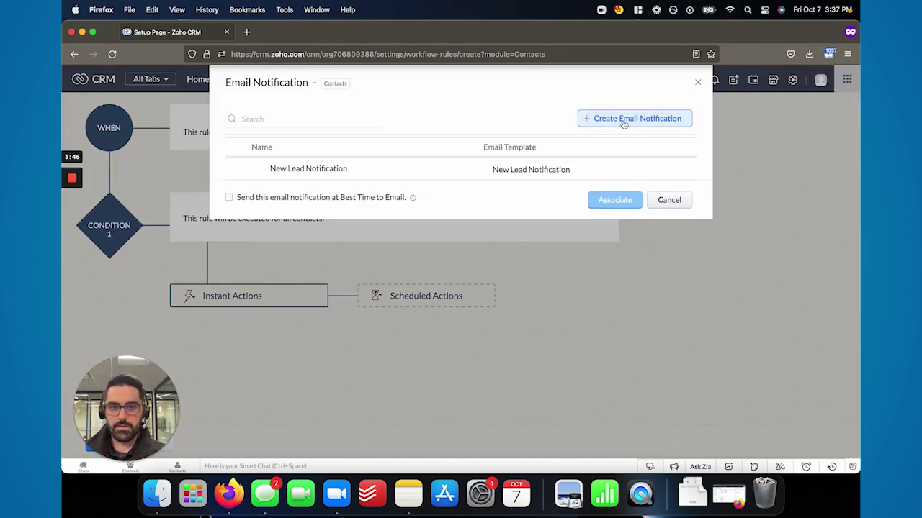
click(620, 121)
click(452, 151)
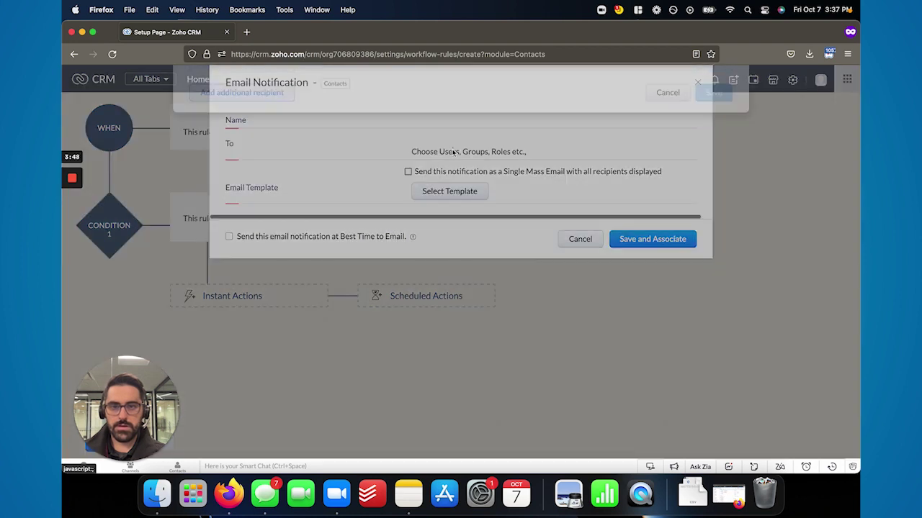
click(251, 134)
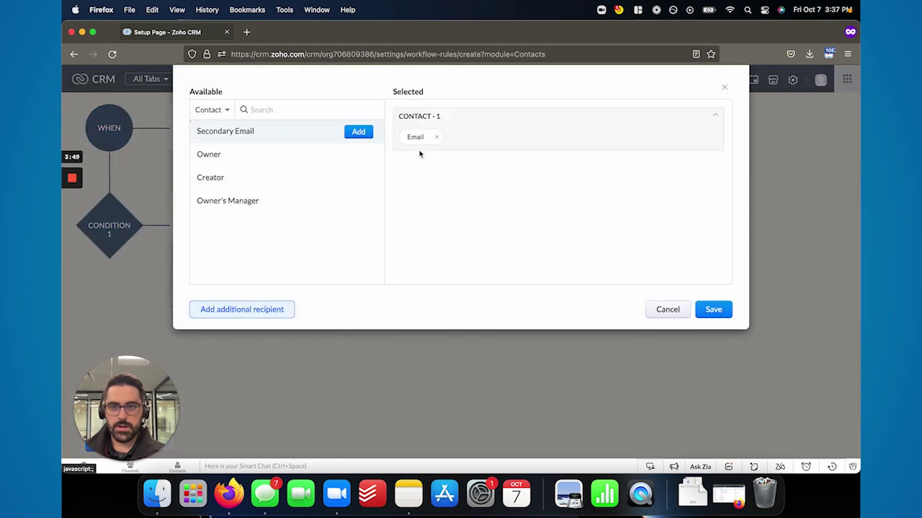
click(713, 311)
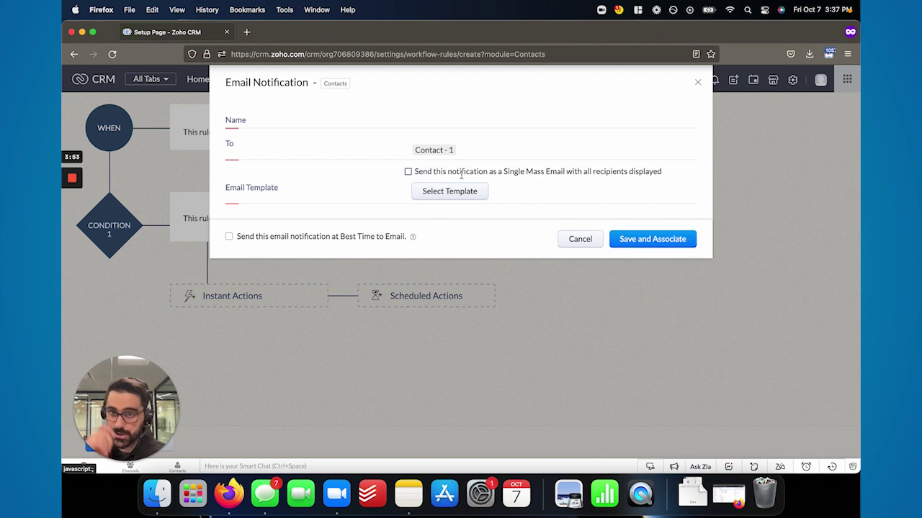
Step: Apply the New Lead Notification template and check the offered From addresses
click(453, 190)
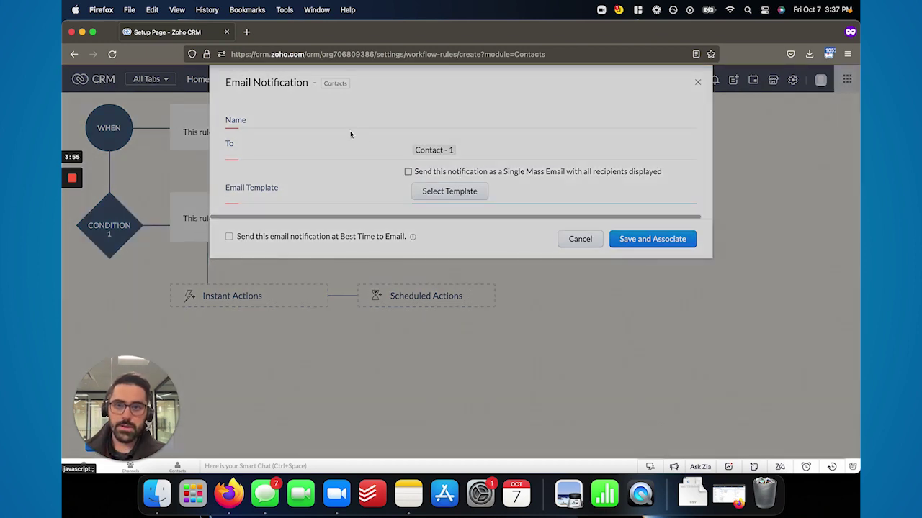
click(338, 143)
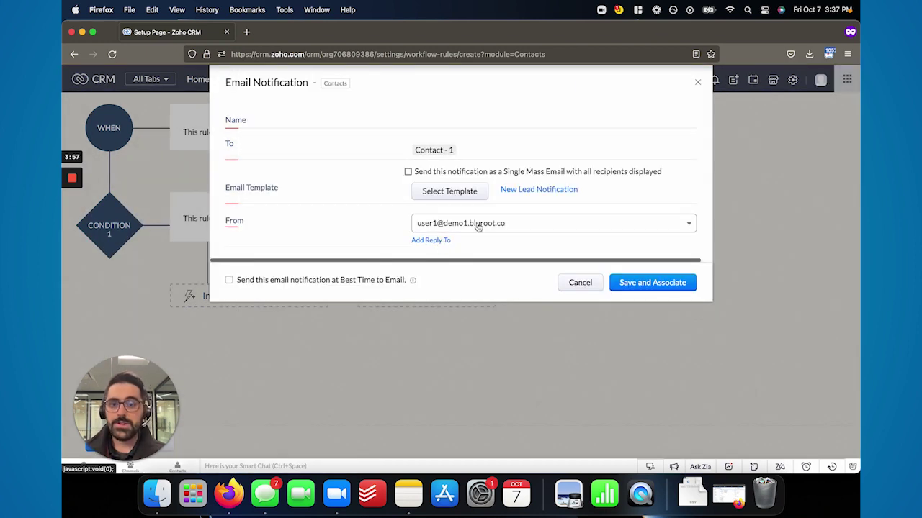
click(477, 223)
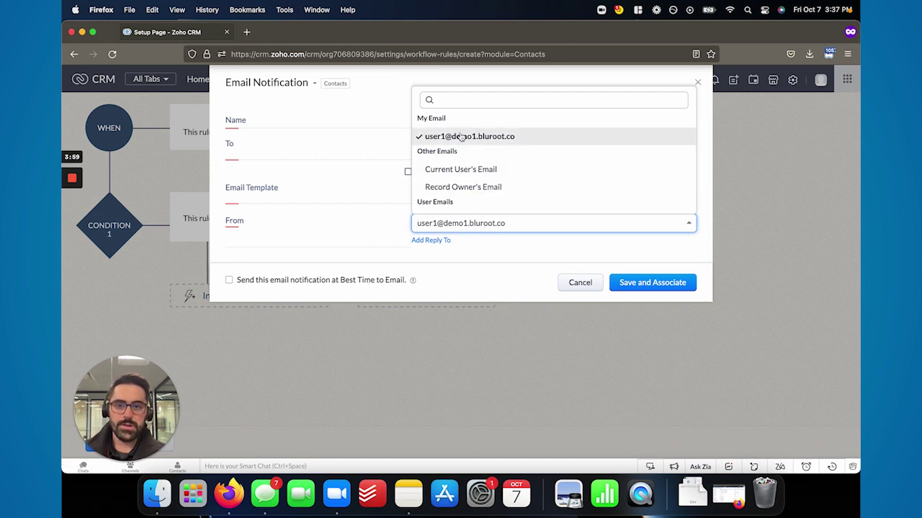